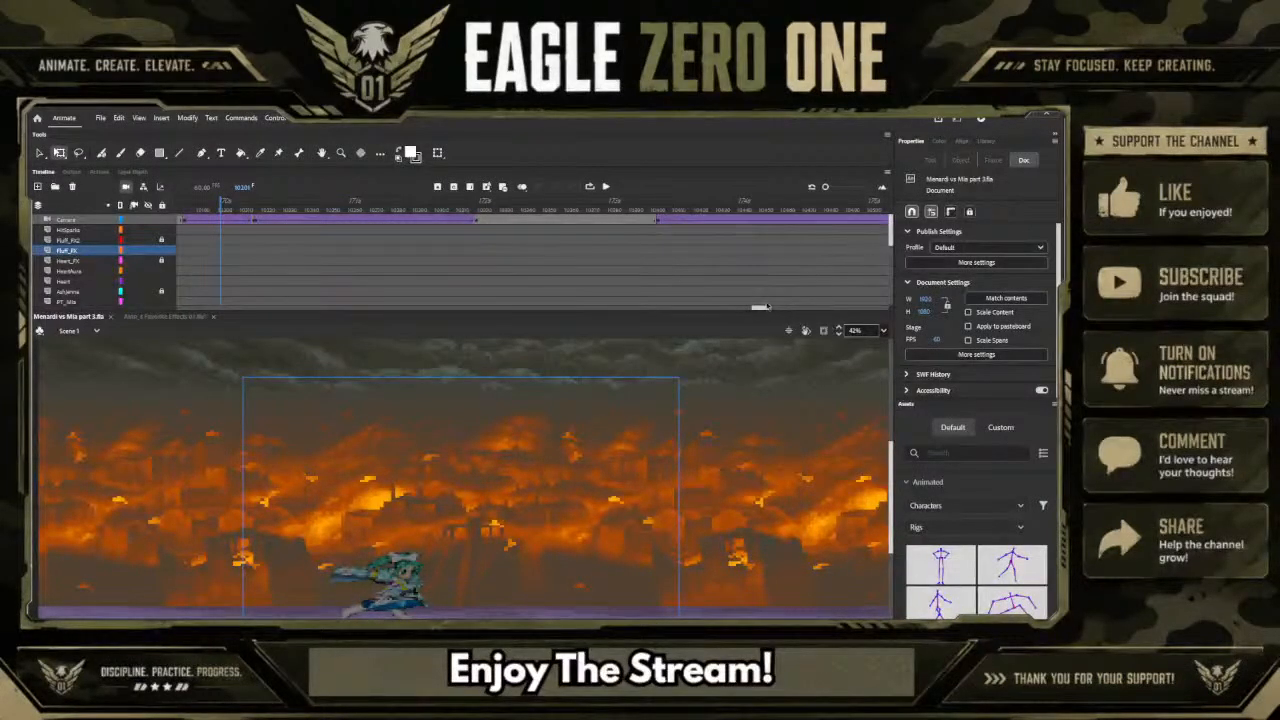
# Remove two frames from the timeline at the throne-room scene, within the first camera tween.
pyautogui.click(470, 205)
pyautogui.moveTo(470, 205); pyautogui.dragTo(423, 192)
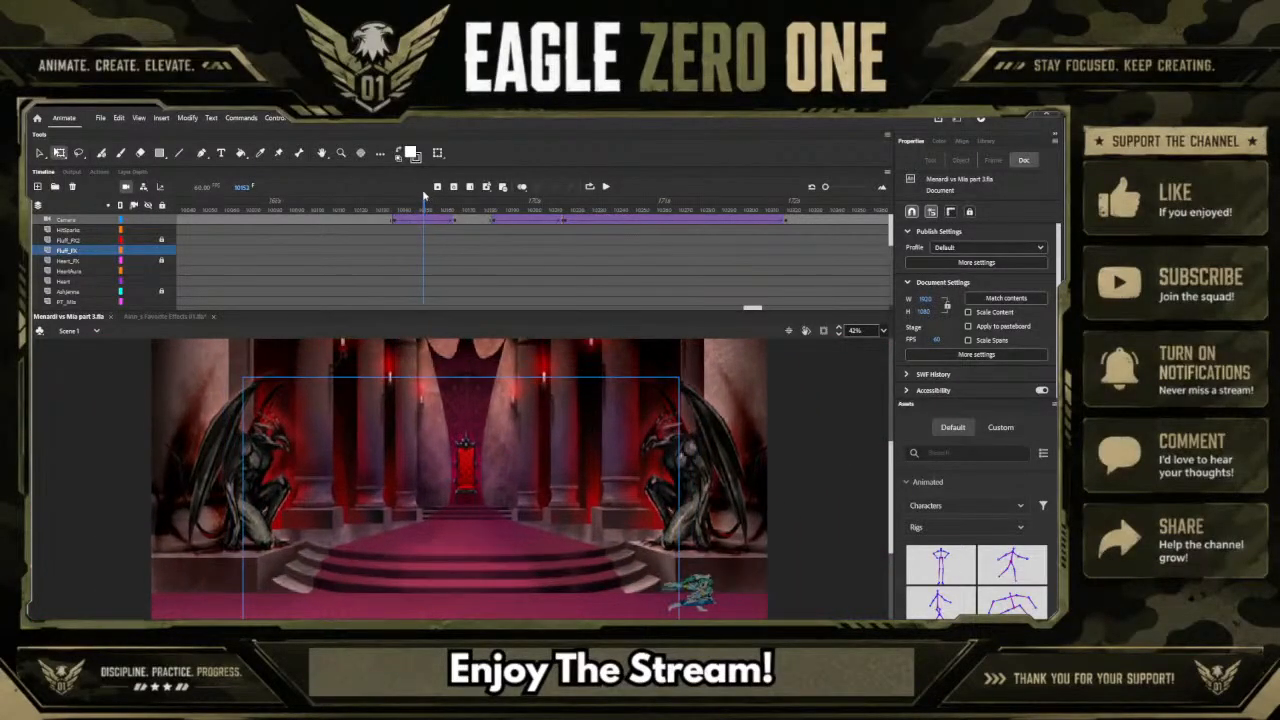
pyautogui.hotkey('shift', 'F5')
pyautogui.hotkey('shift', 'F5')
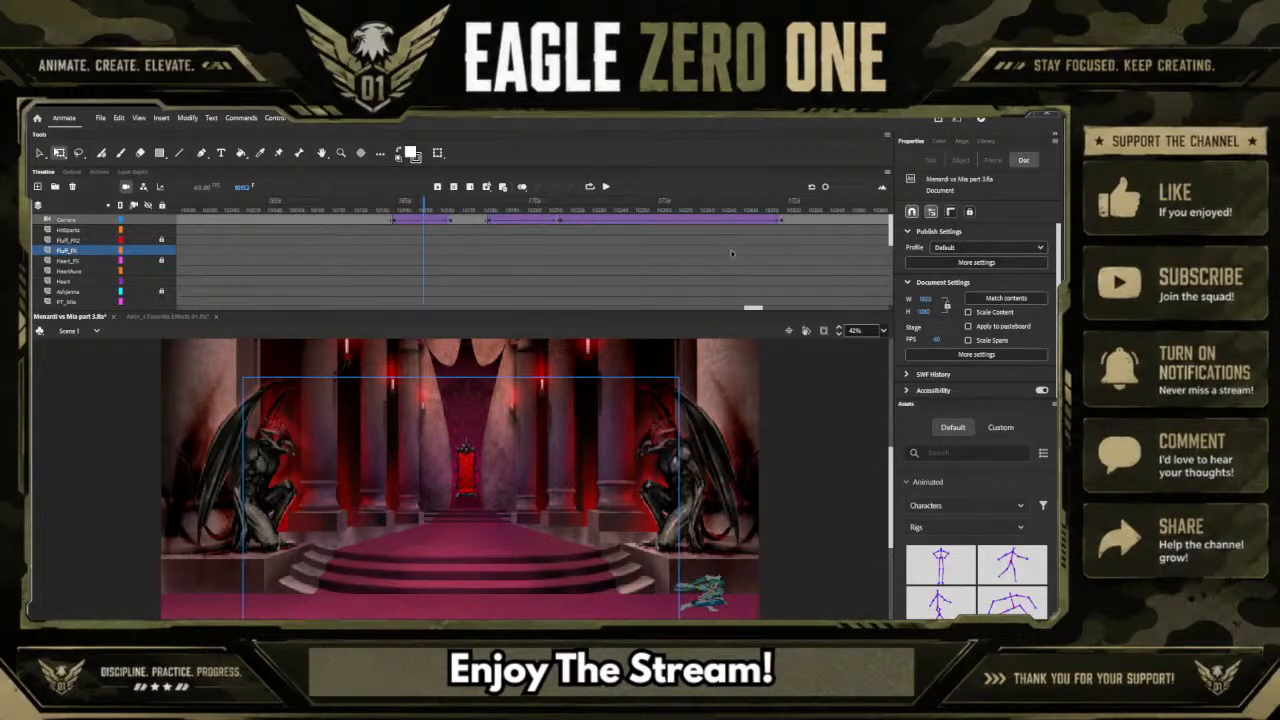
# Scrub back through the timeline from the throne-room scene to the forest scene where the hooded archer aims the glowing arrow.
pyautogui.moveTo(750, 308); pyautogui.dragTo(700, 308)
pyautogui.click(530, 210)
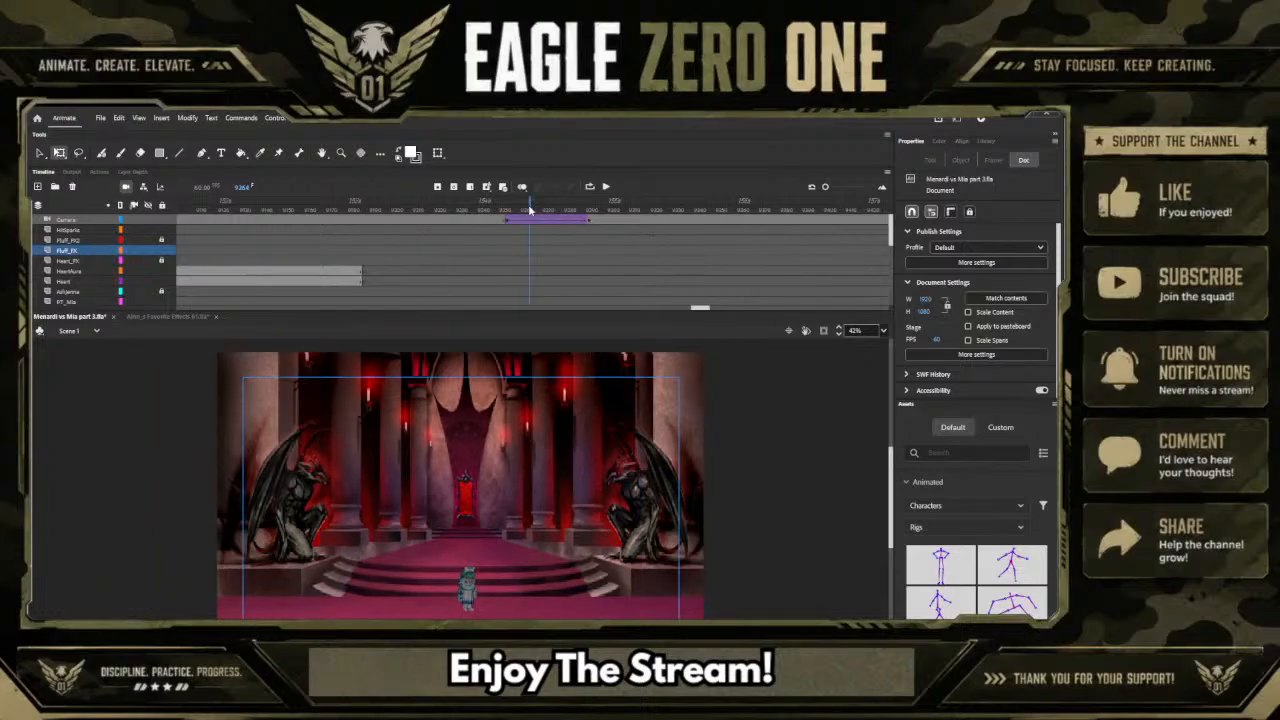
pyautogui.moveTo(530, 210); pyautogui.dragTo(216, 201)
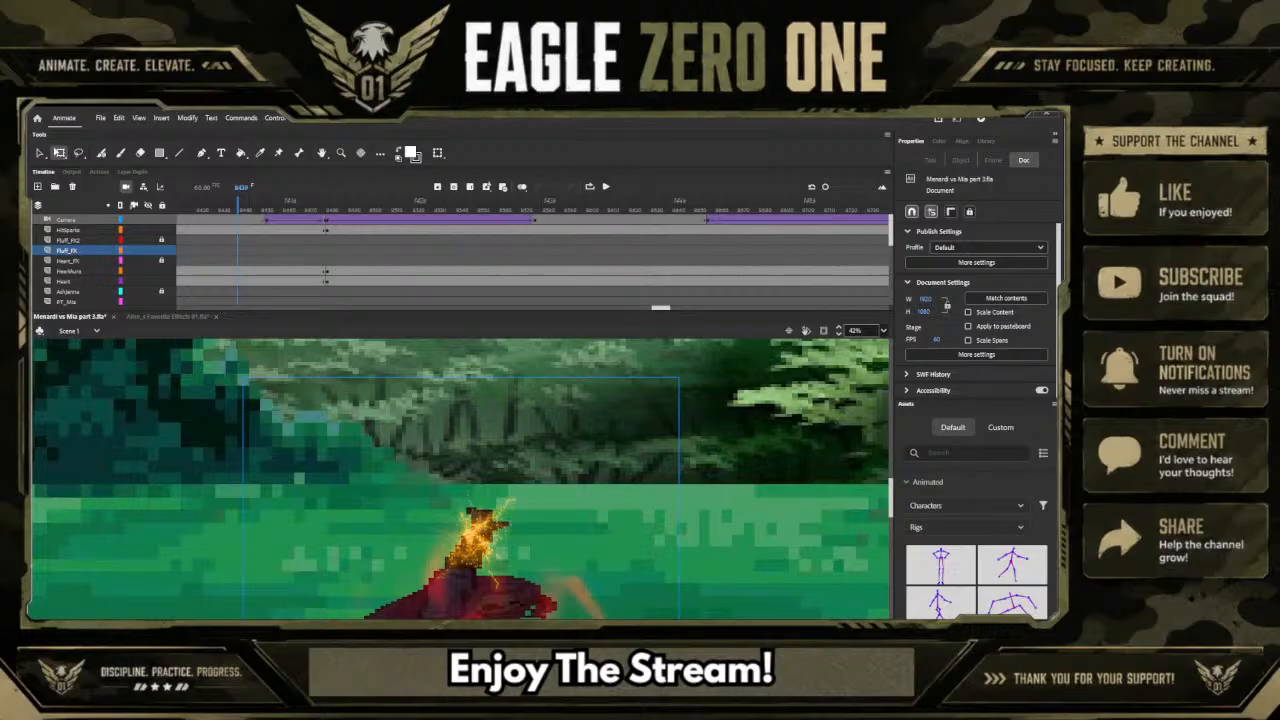
pyautogui.moveTo(665, 307); pyautogui.dragTo(657, 309)
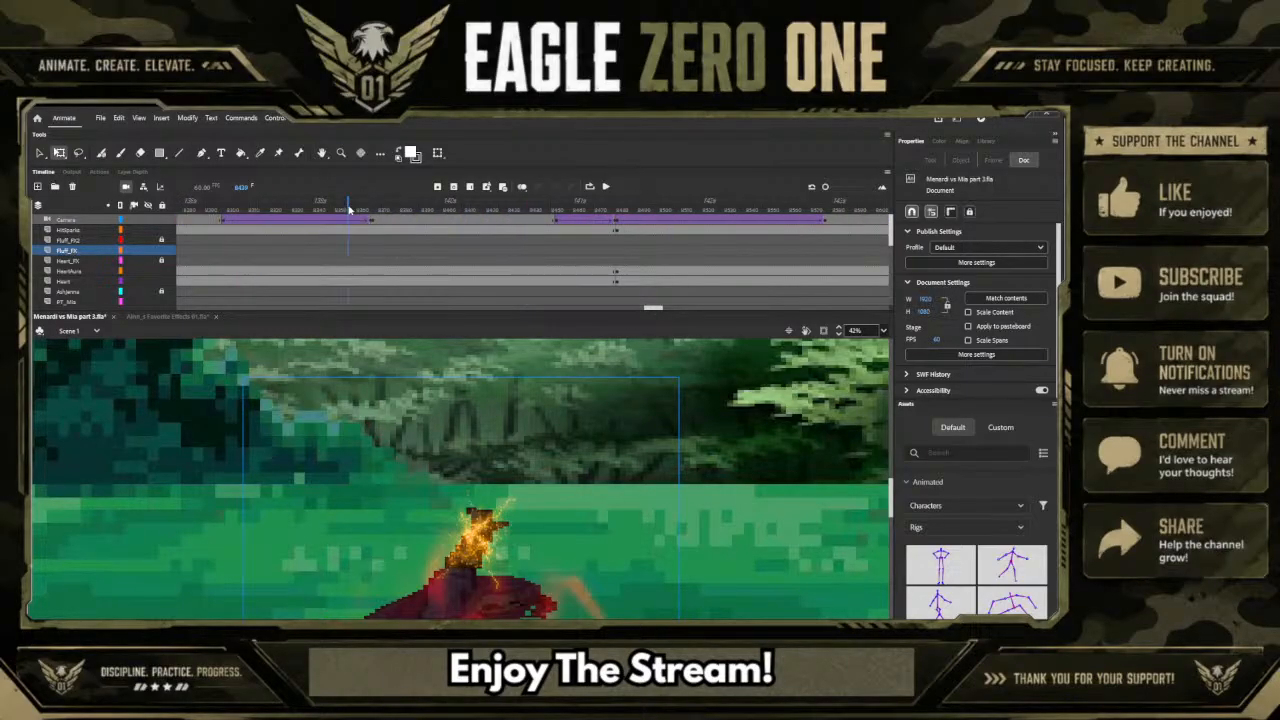
pyautogui.click(369, 207)
pyautogui.click(224, 205)
pyautogui.moveTo(222, 203); pyautogui.dragTo(178, 208)
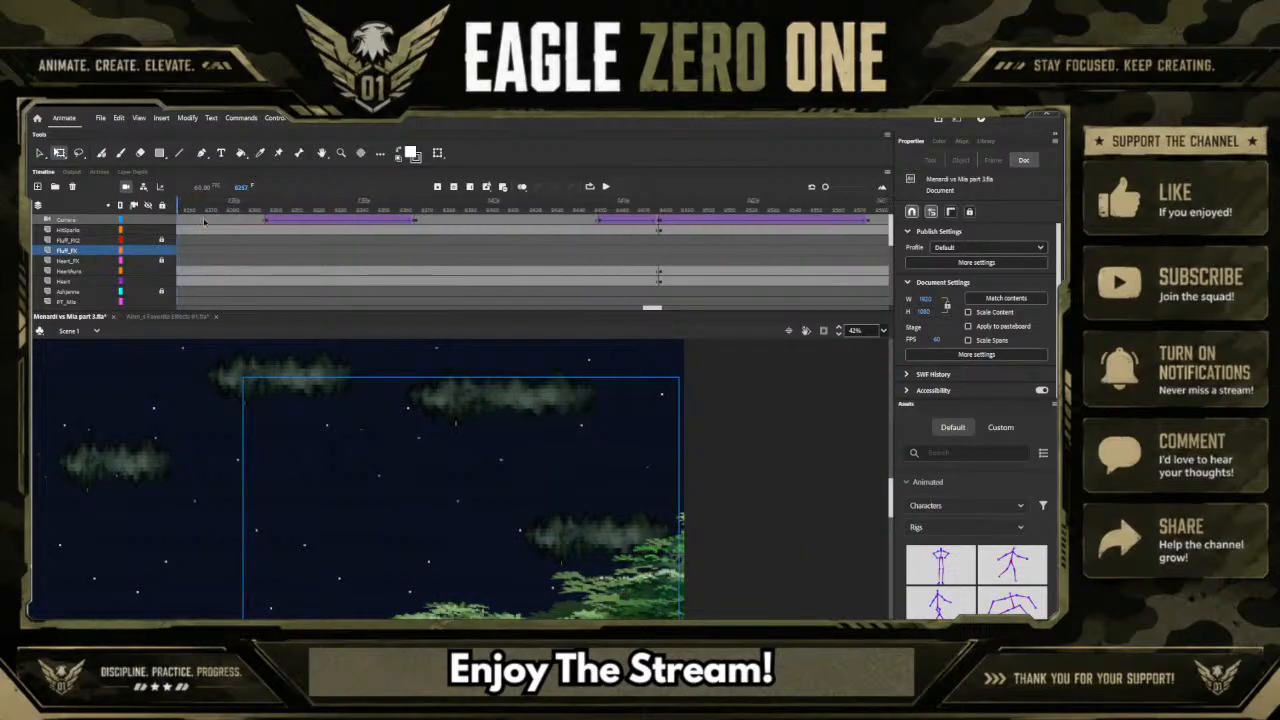
pyautogui.moveTo(646, 313); pyautogui.dragTo(632, 308)
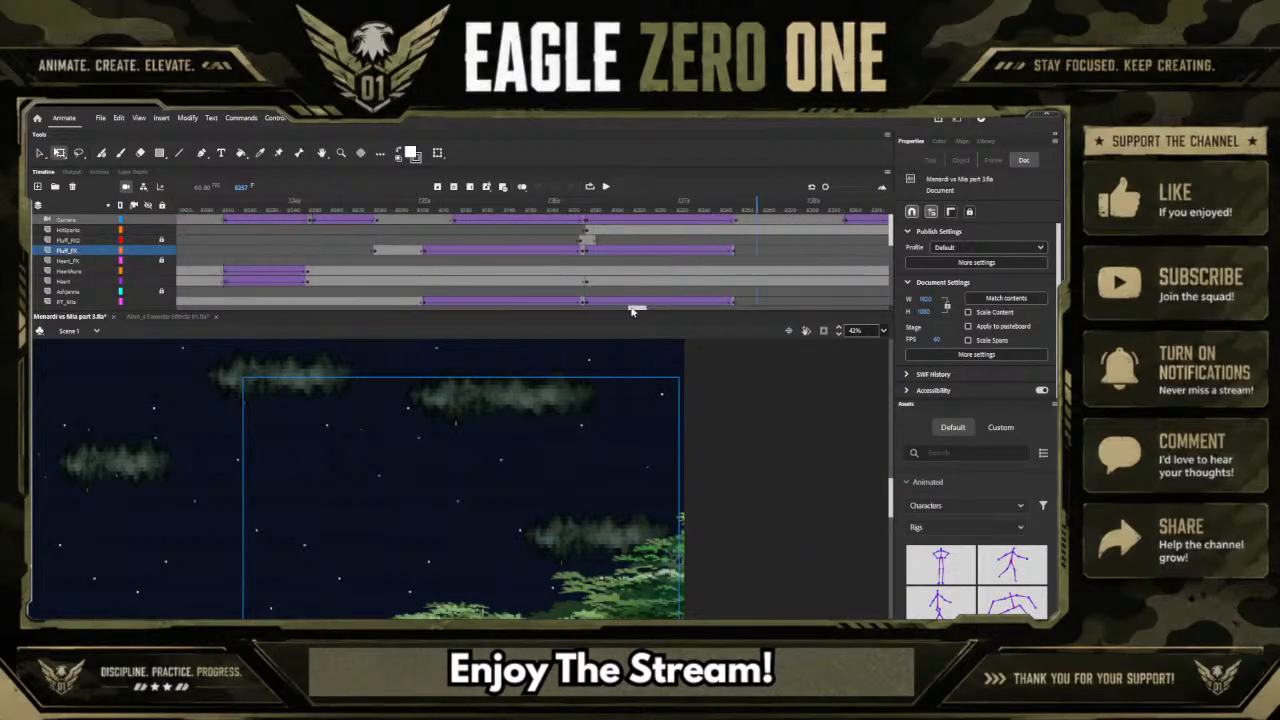
pyautogui.moveTo(585, 211)
pyautogui.mouseDown()
pyautogui.moveTo(545, 210)
pyautogui.moveTo(583, 211)
pyautogui.mouseUp()
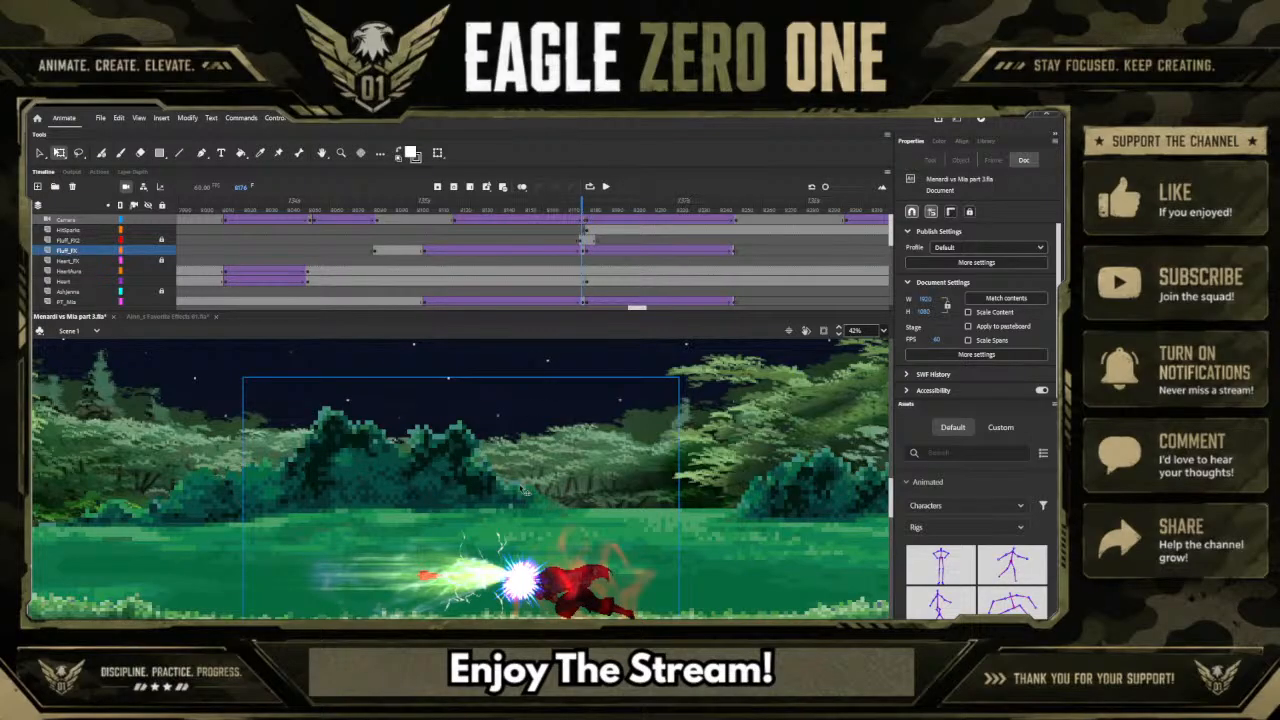
pyautogui.click(380, 207)
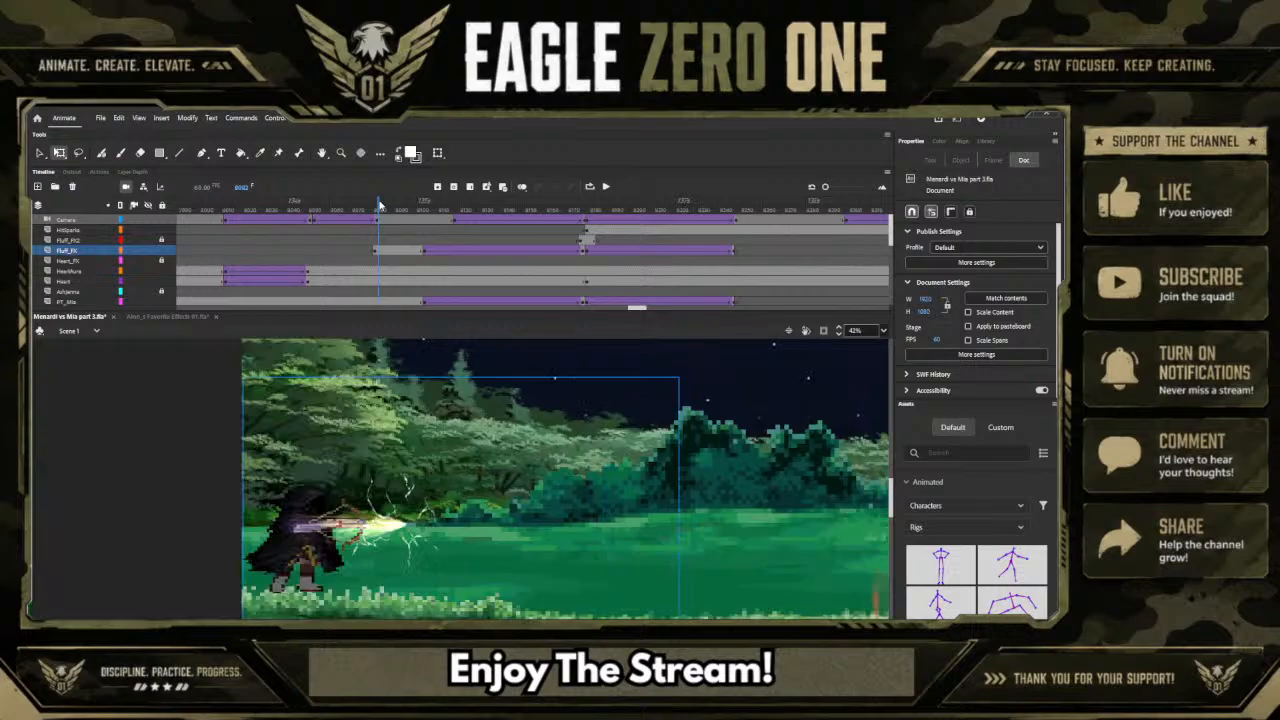
pyautogui.moveTo(383, 205)
pyautogui.mouseDown()
pyautogui.moveTo(606, 213)
pyautogui.moveTo(373, 197)
pyautogui.mouseUp()
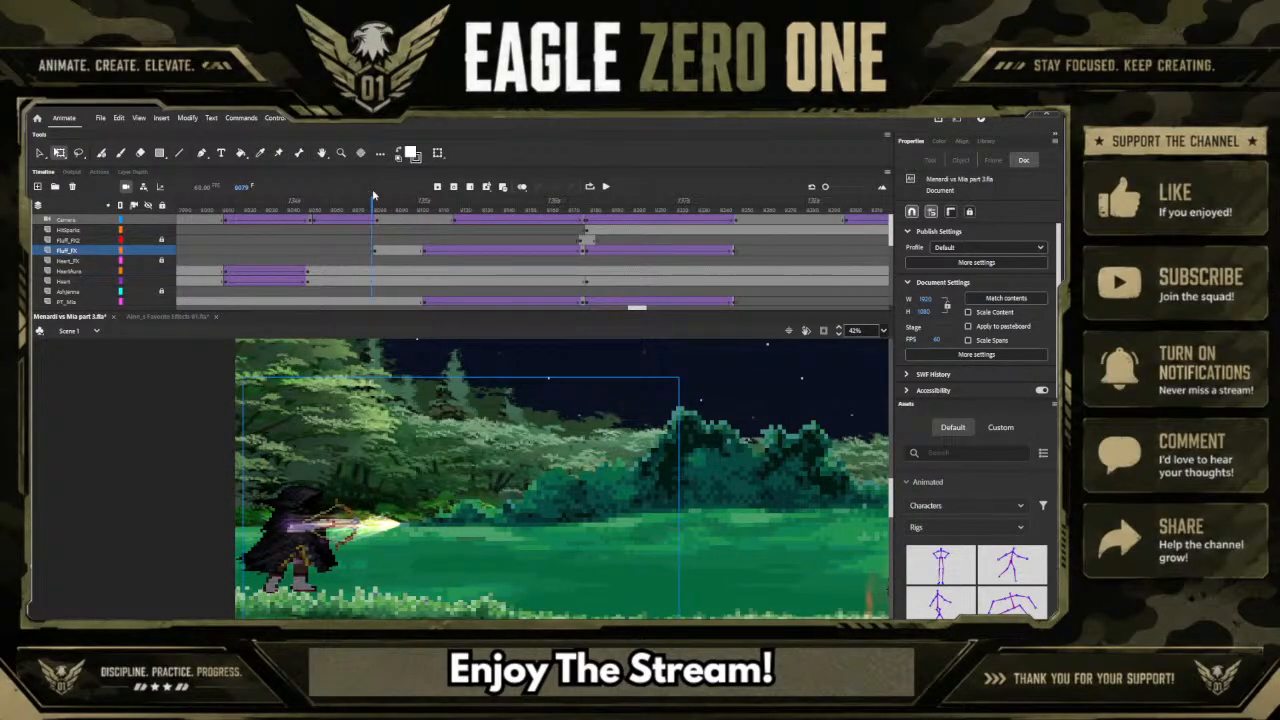
# Look through the blue electric effects in Electric and Misc Effects 2015.fla and close that file.
pyautogui.click(175, 318)
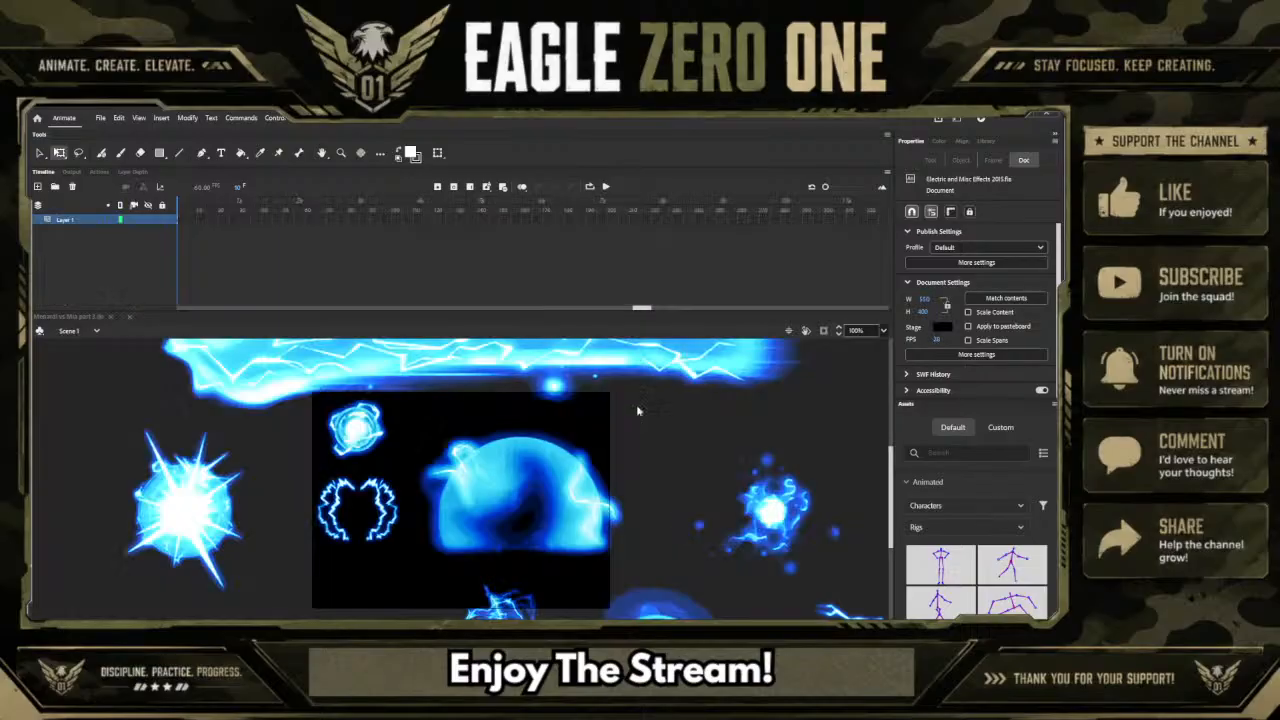
pyautogui.scroll(-5, 668, 400)
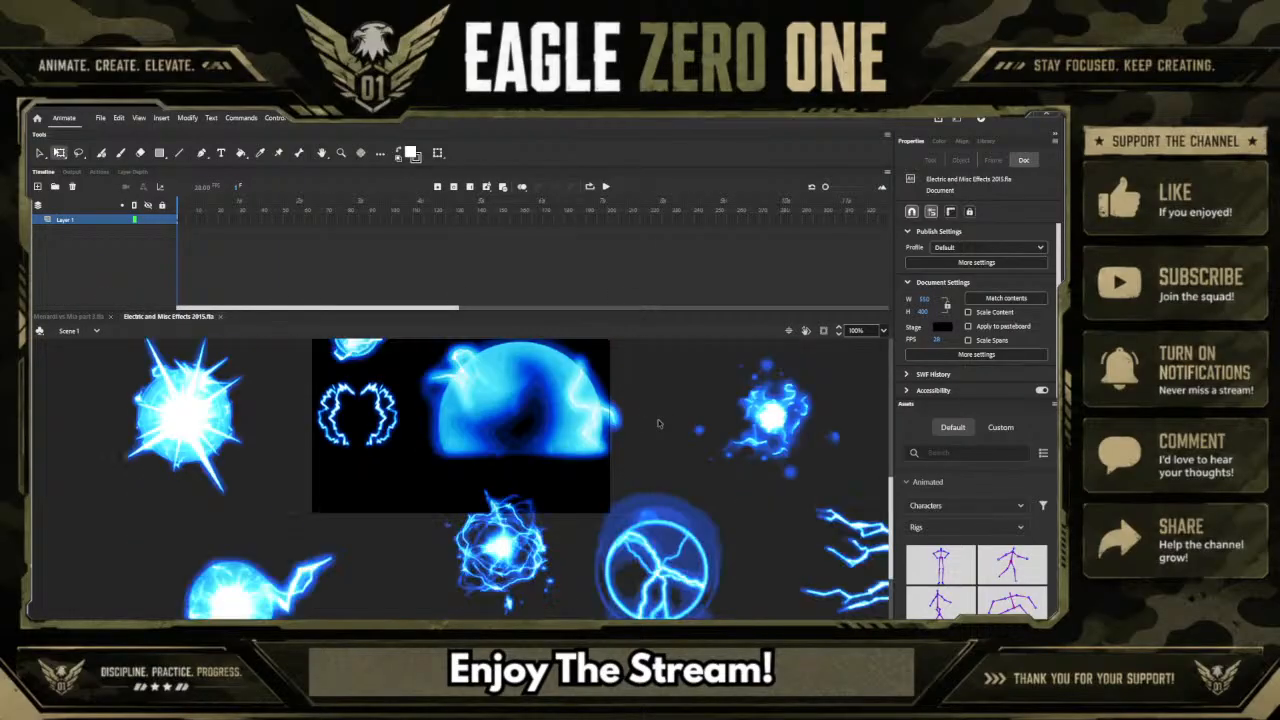
pyautogui.scroll(6, 658, 425)
pyautogui.scroll(2, 658, 425)
pyautogui.scroll(-6, 658, 425)
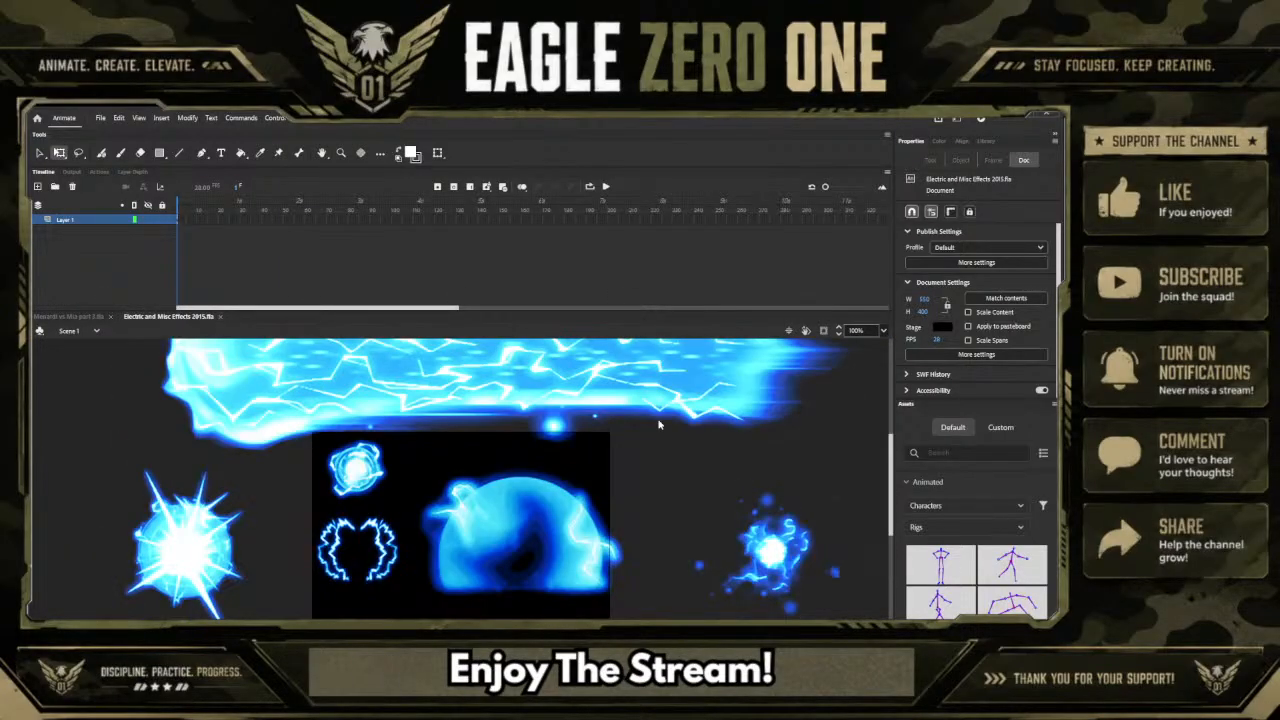
pyautogui.scroll(3, 658, 425)
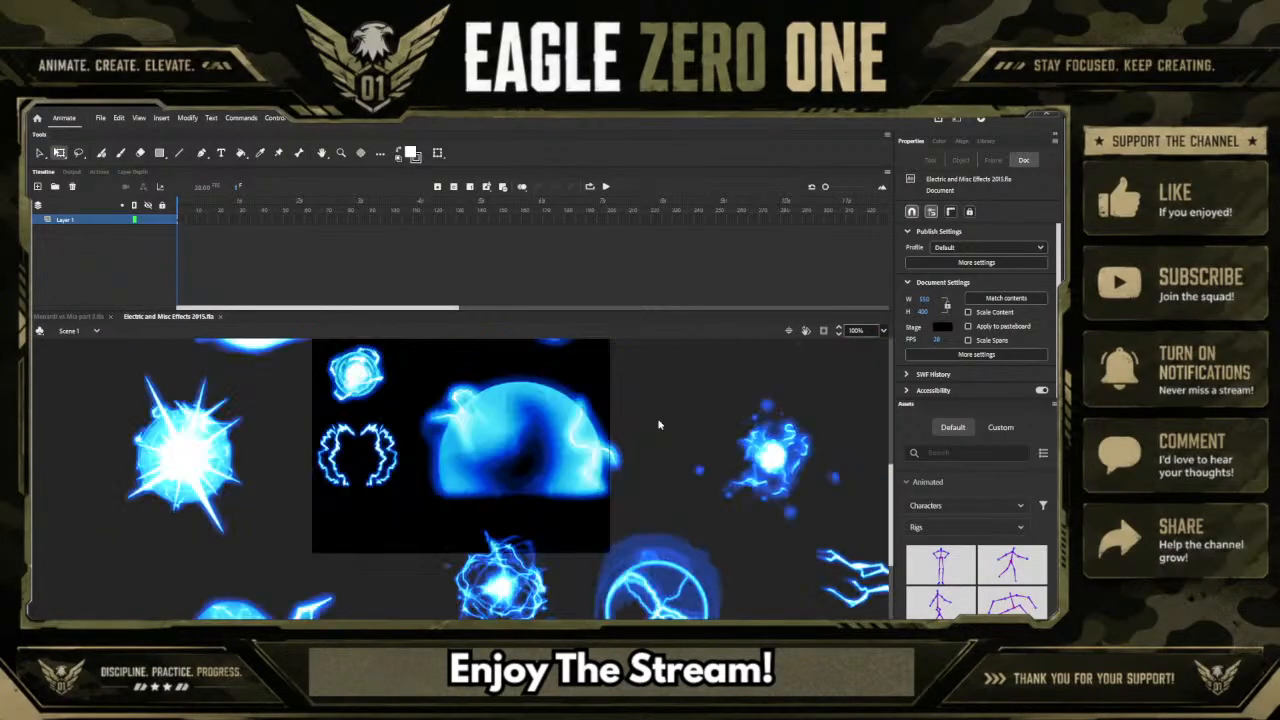
pyautogui.click(220, 316)
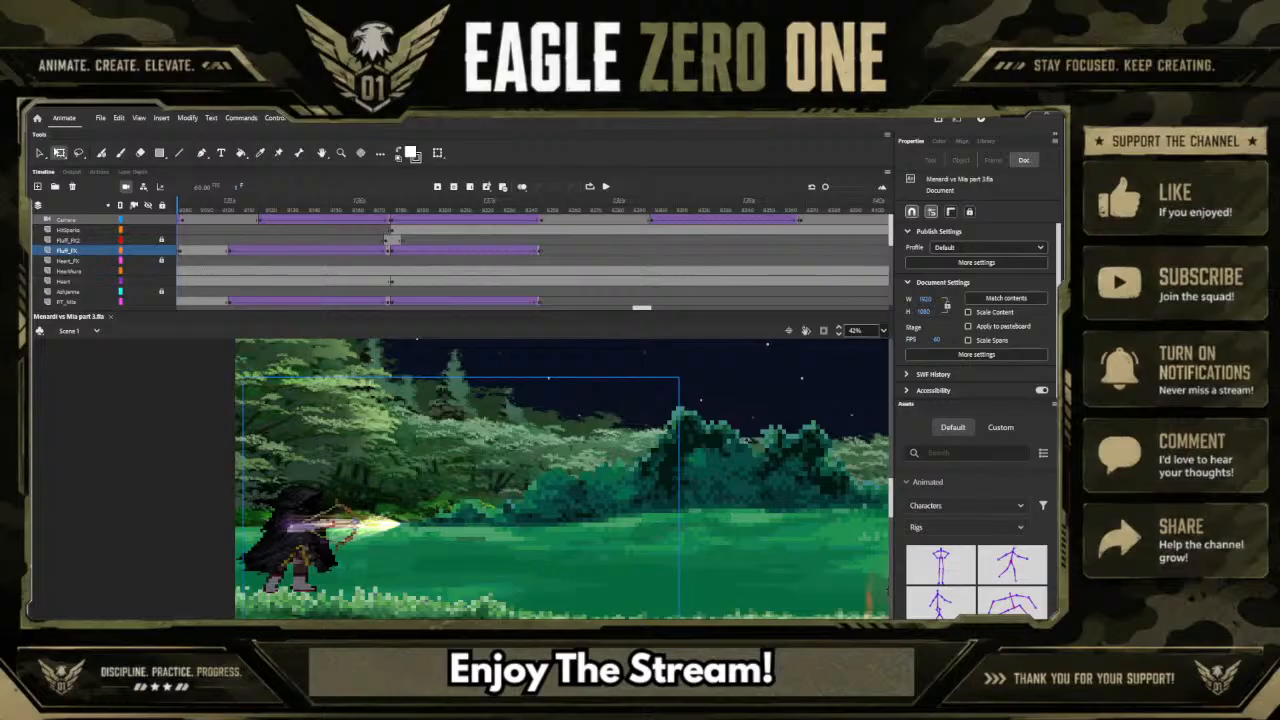
# Look through the effects in the Febuary-March 2016 Special Effect Compilation file and close it.
pyautogui.doubleClick(649, 461)
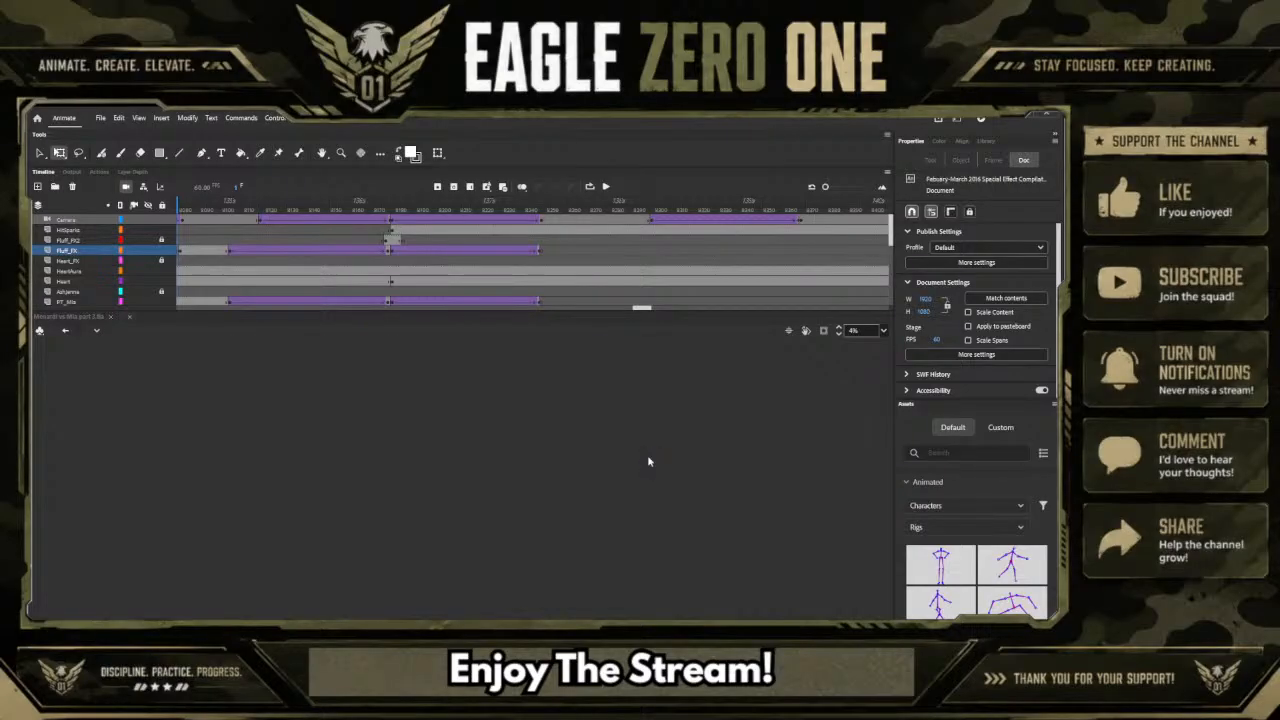
pyautogui.scroll(3, 649, 461)
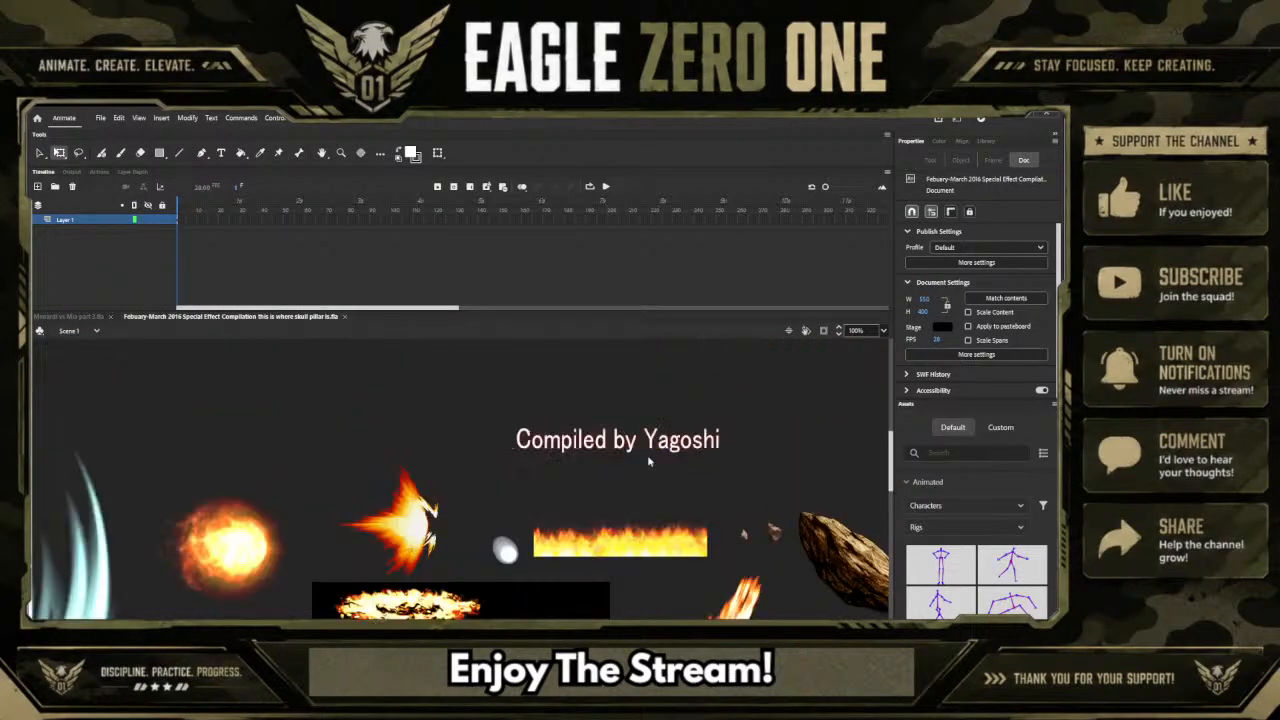
pyautogui.scroll(-5, 649, 461)
pyautogui.scroll(-4, 649, 461)
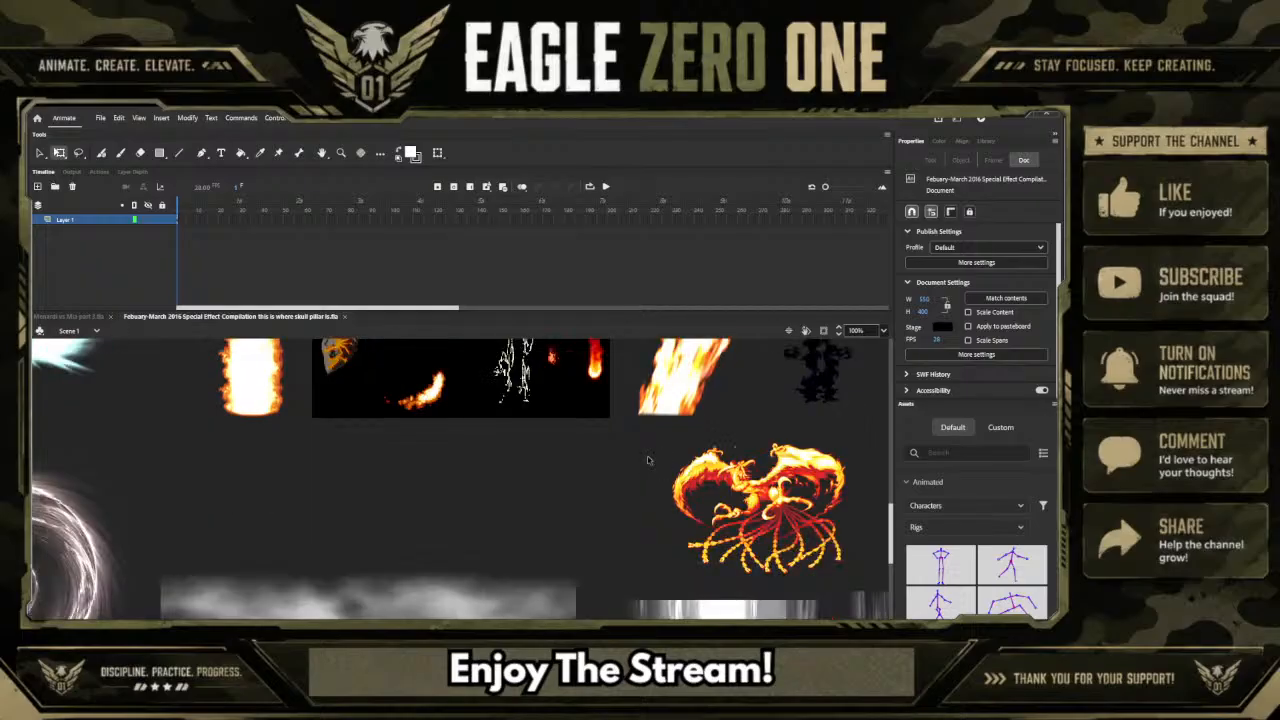
pyautogui.scroll(2, 649, 461)
pyautogui.scroll(-2, 649, 461)
pyautogui.scroll(5, 649, 461)
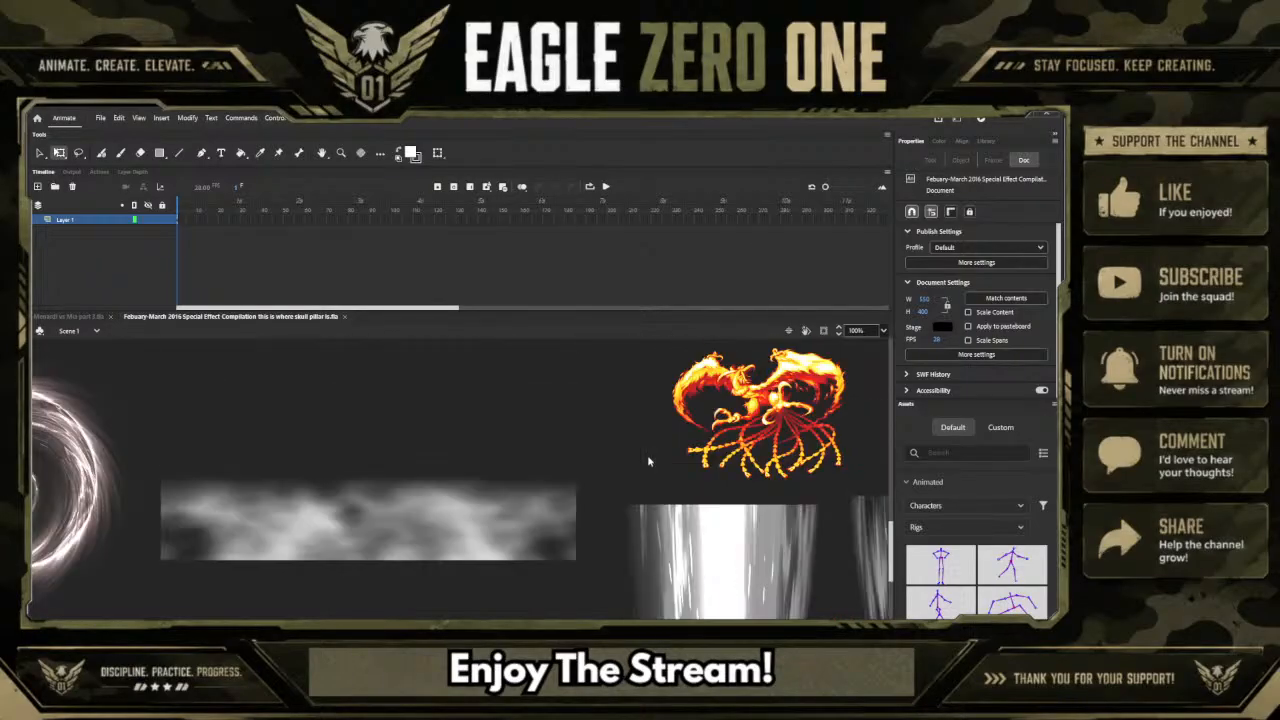
pyautogui.scroll(1, 792, 492)
pyautogui.scroll(2, 792, 492)
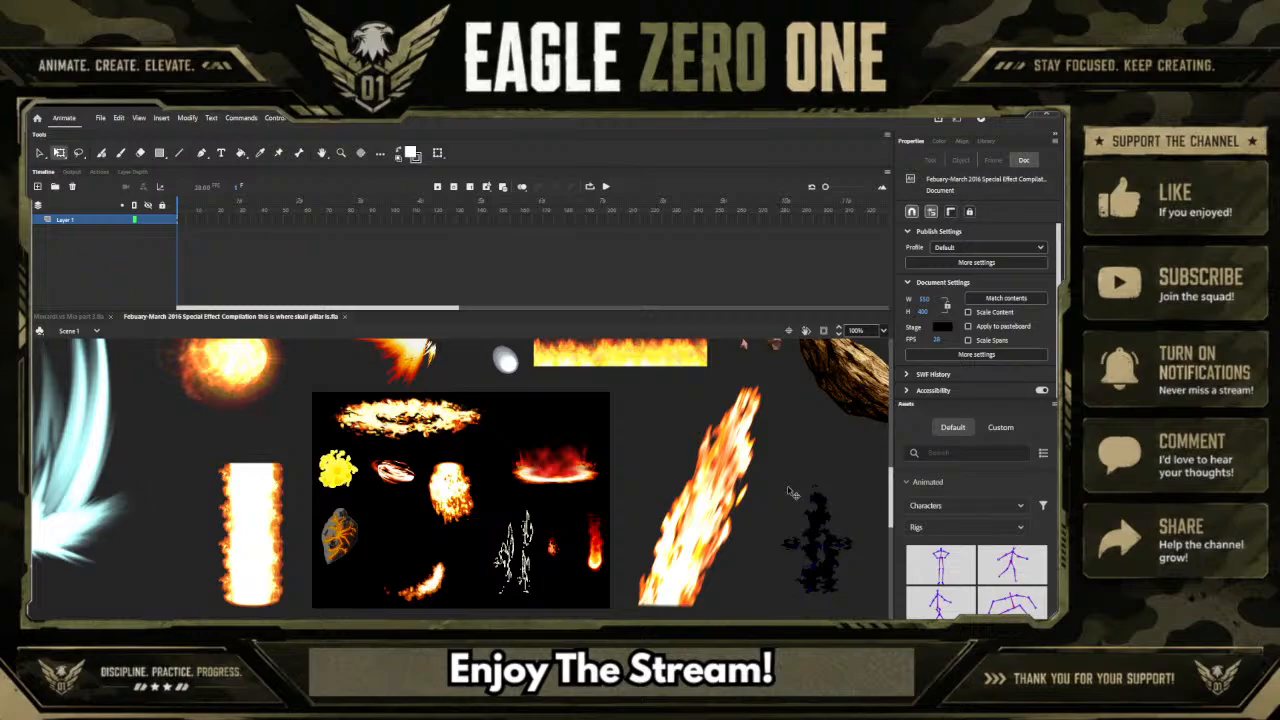
pyautogui.scroll(2, 792, 492)
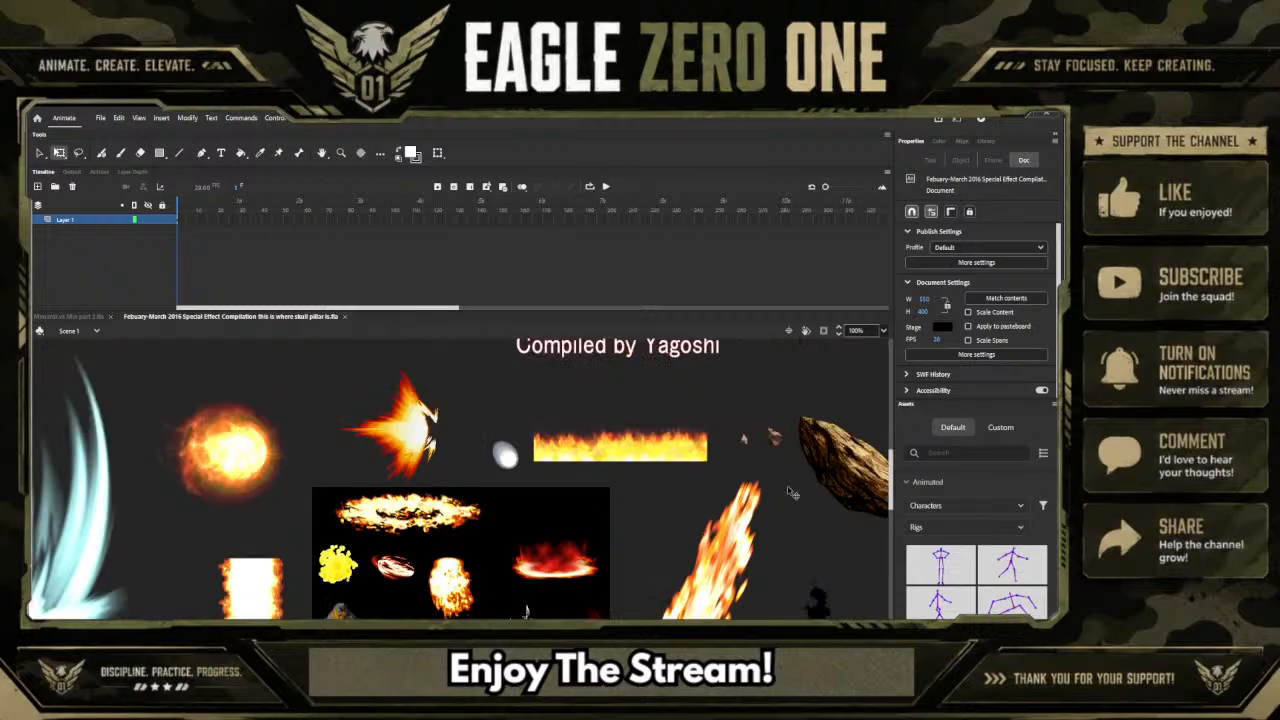
pyautogui.click(343, 318)
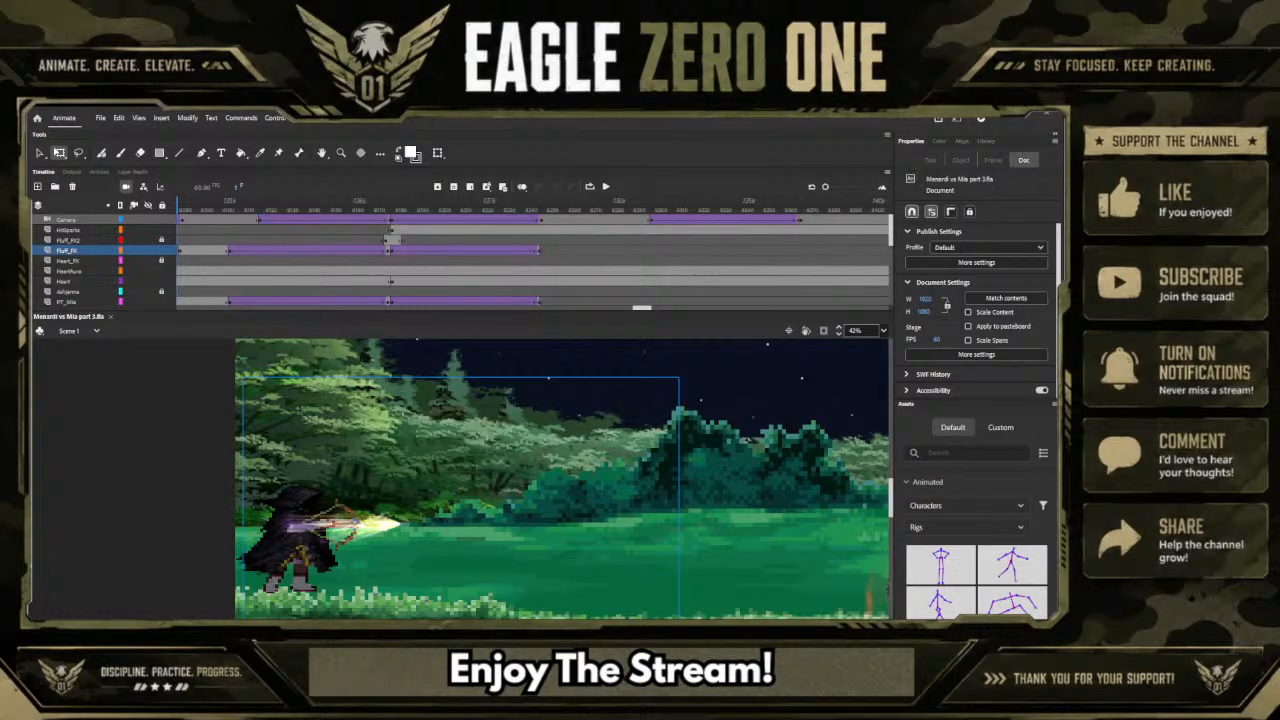
# Open July 2016 Special Effect Compilation.fla and open the Andromeda Constelation.gif movie clip from its library for editing.
pyautogui.doubleClick(643, 459)
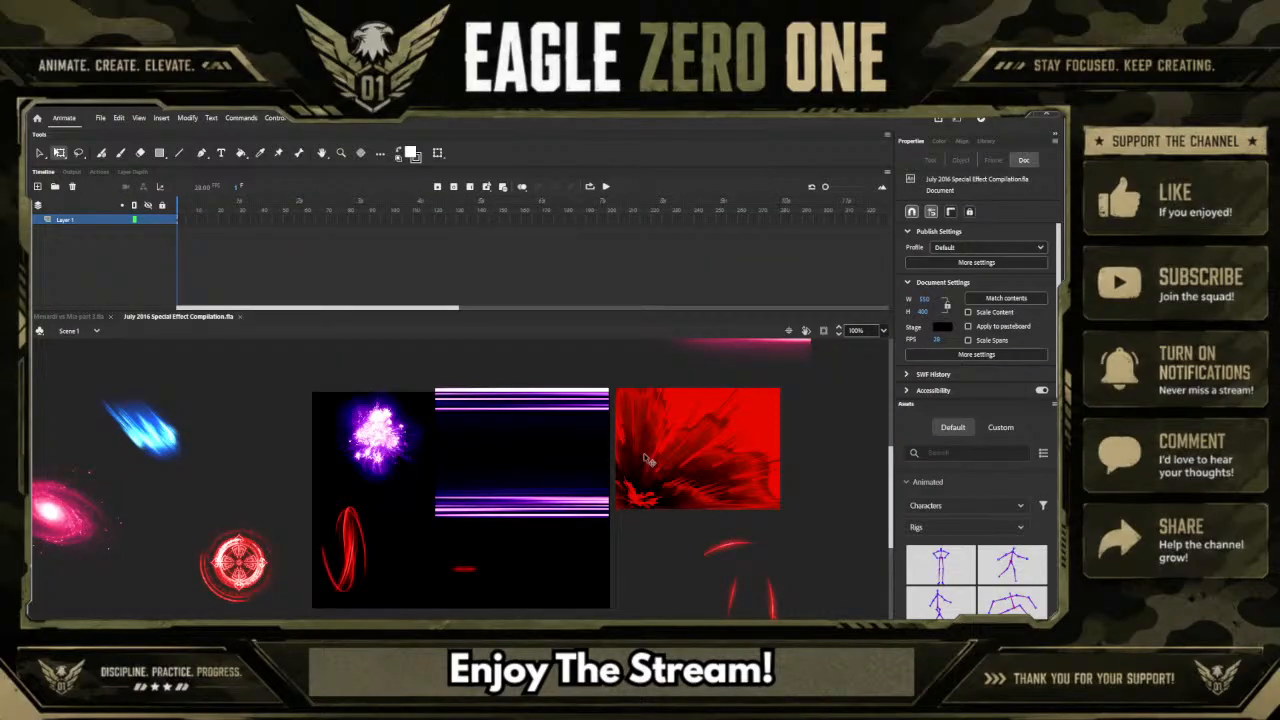
pyautogui.click(497, 440)
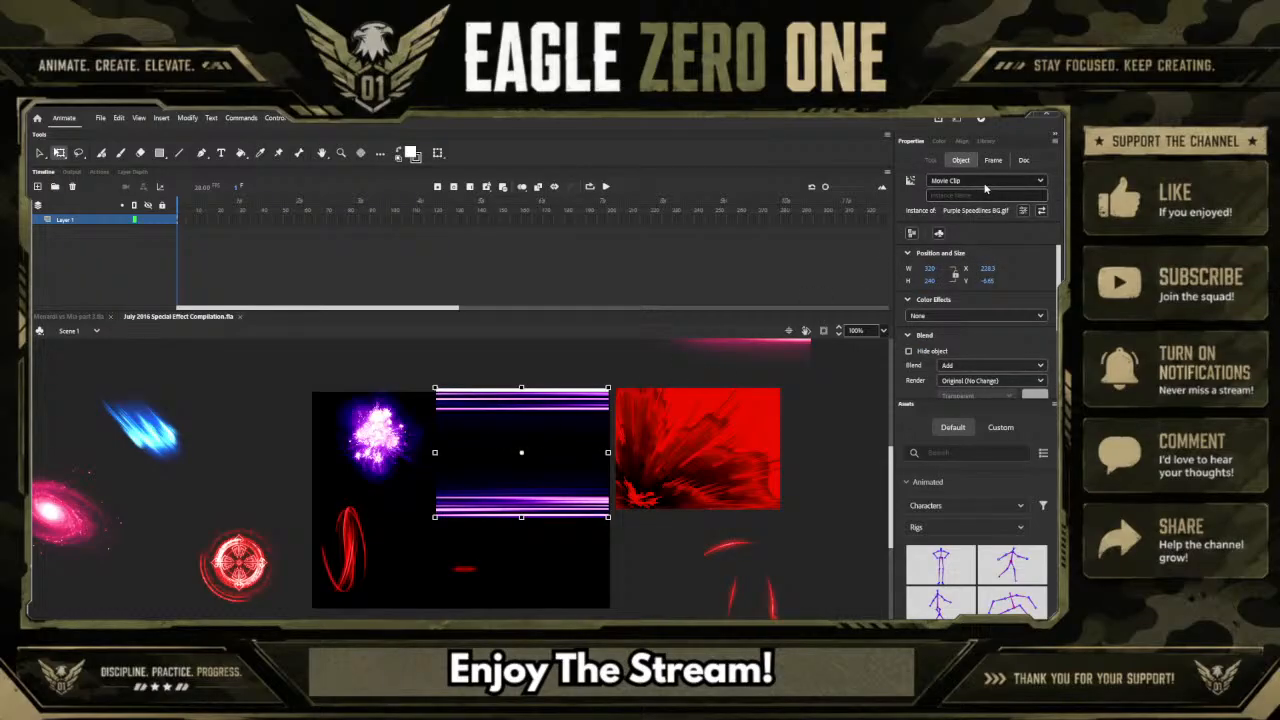
pyautogui.click(986, 141)
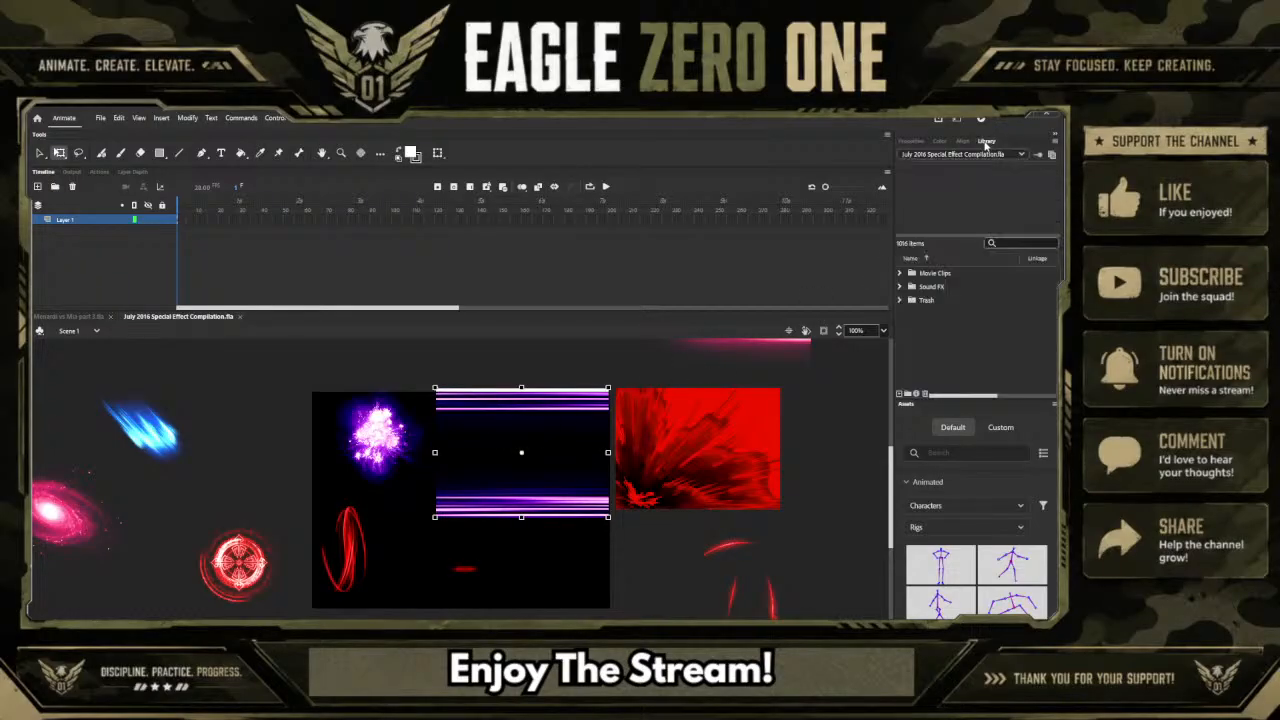
pyautogui.click(900, 274)
pyautogui.click(949, 289)
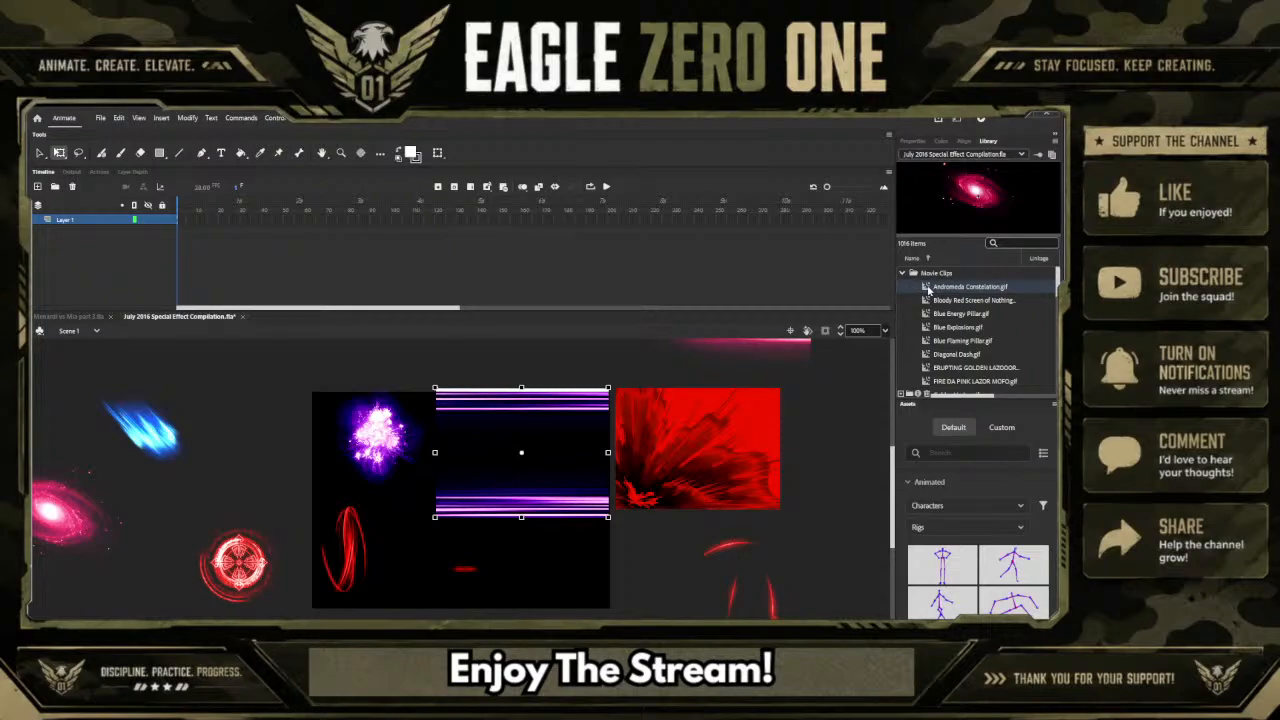
pyautogui.doubleClick(928, 289)
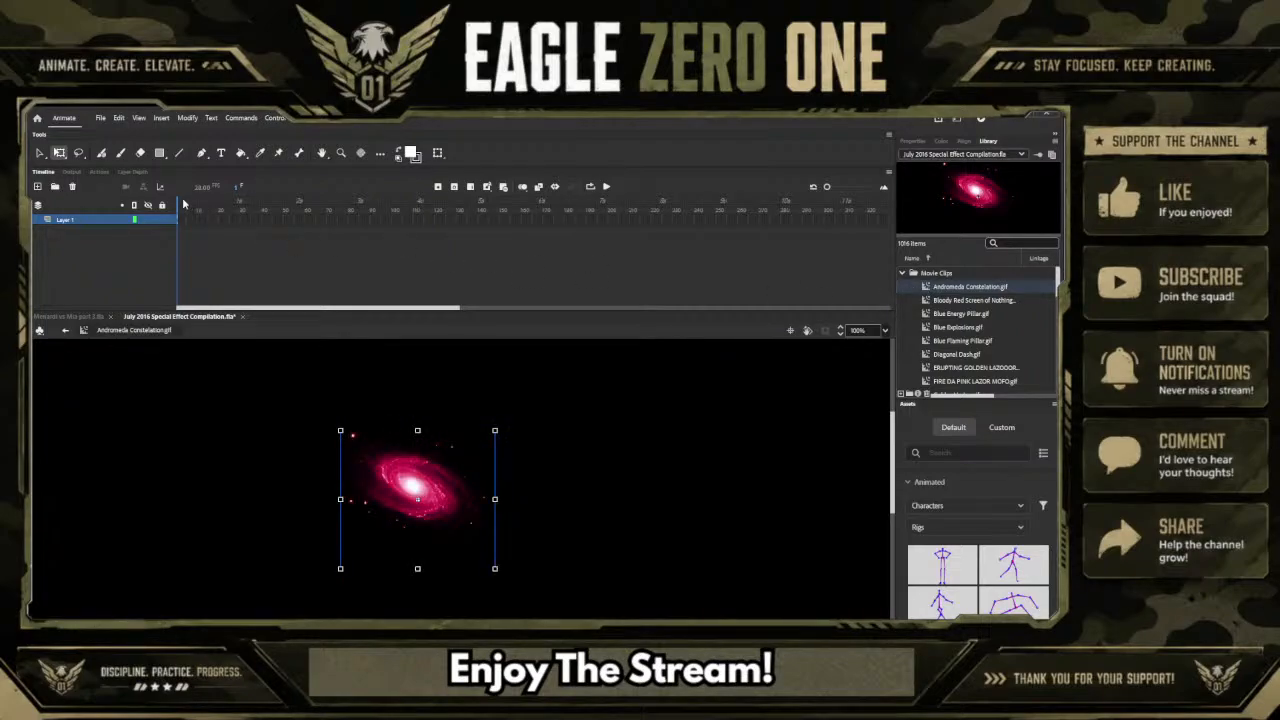